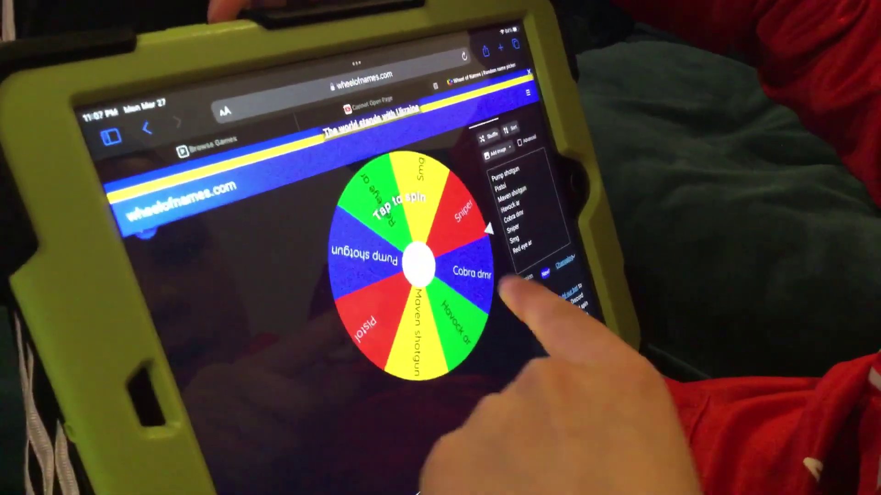
# - Spin the eight-gun wheel and get Pistol as the winner
pyautogui.click(454, 249)
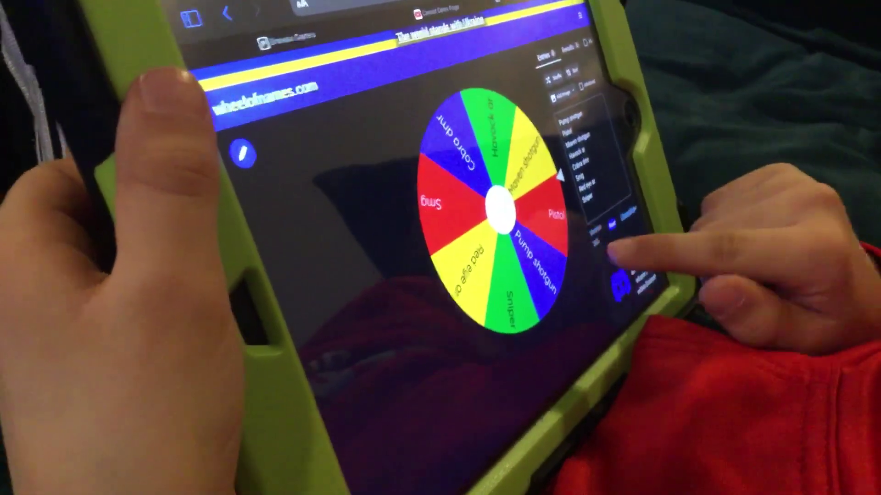
# - Delete the Pistol line from the entries and spin the trimmed wheel again
pyautogui.click(599, 197)
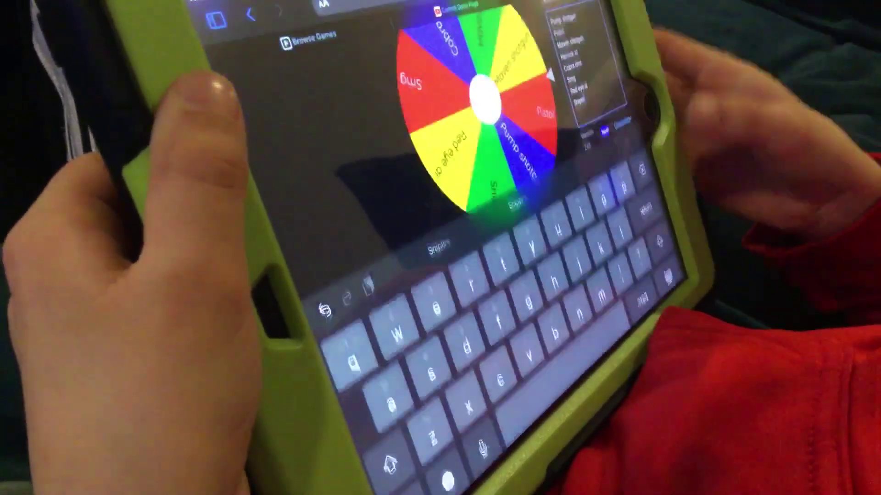
pyautogui.write('p')
pyautogui.press('BackSpace')
pyautogui.press('BackSpace')
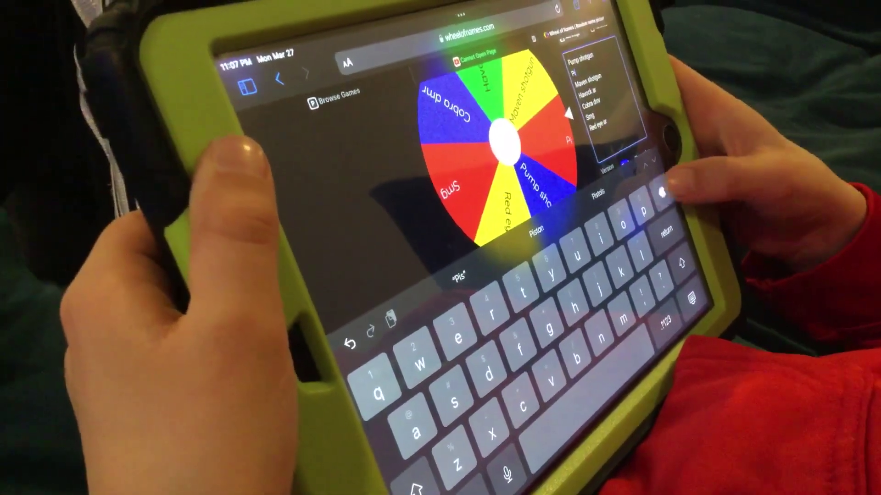
pyautogui.press('BackSpace')
pyautogui.press('BackSpace')
pyautogui.press('BackSpace')
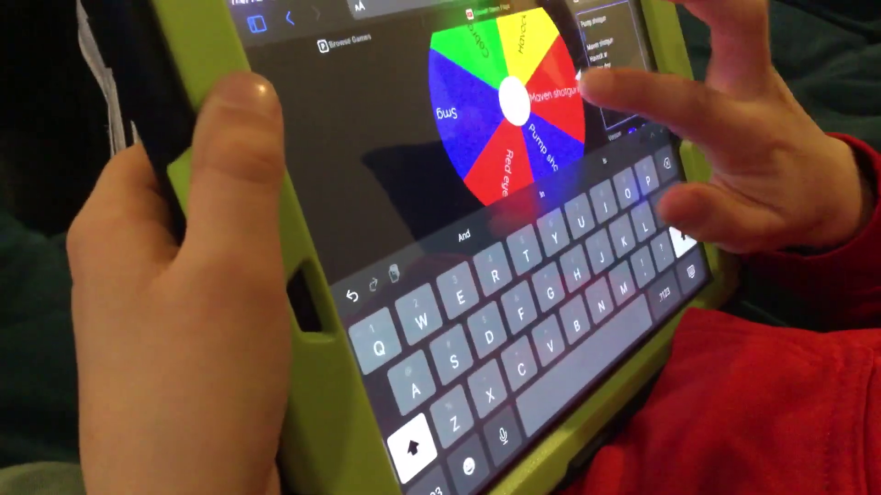
pyautogui.click(564, 92)
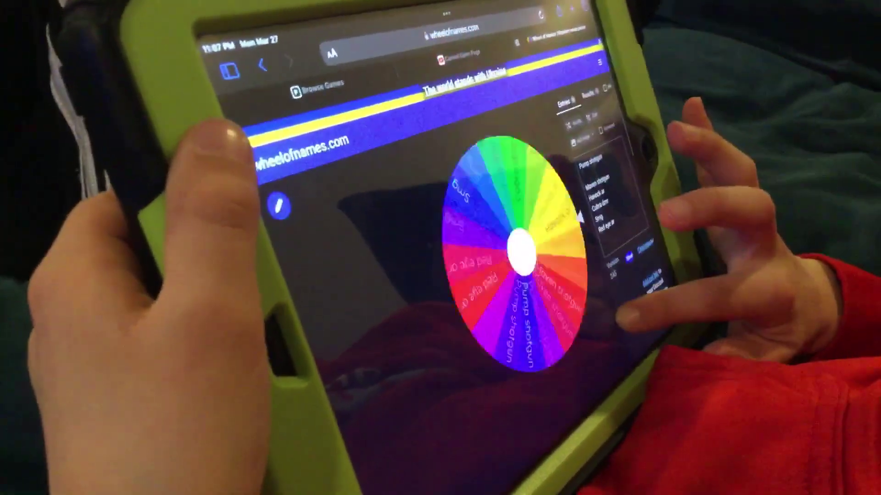